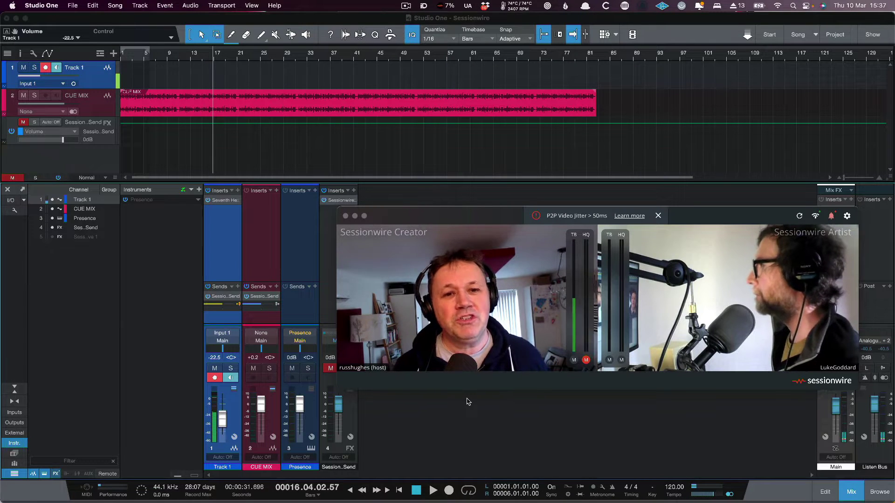
- Move the Sessionwire video call window up and to the left over the Studio One mixer
{"action": "mouse_move", "coordinate": [664, 301]}
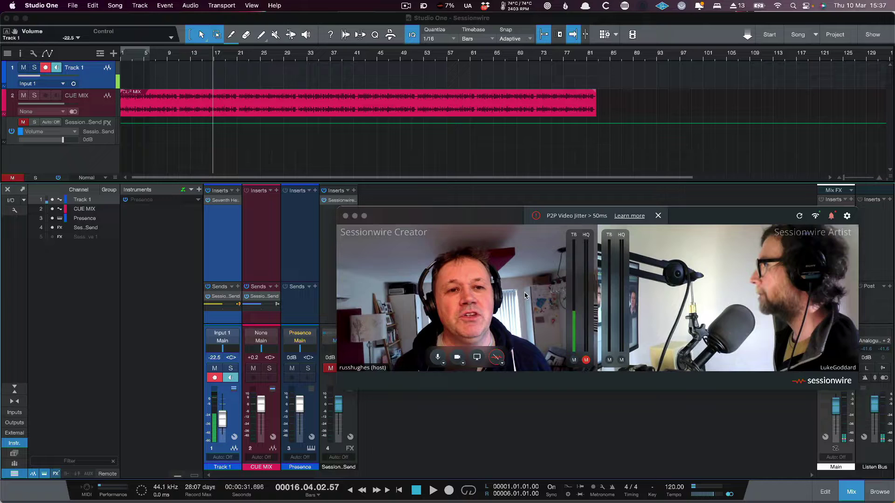
{"action": "left_click_drag", "start_coordinate": [466, 219], "coordinate": [412, 195]}
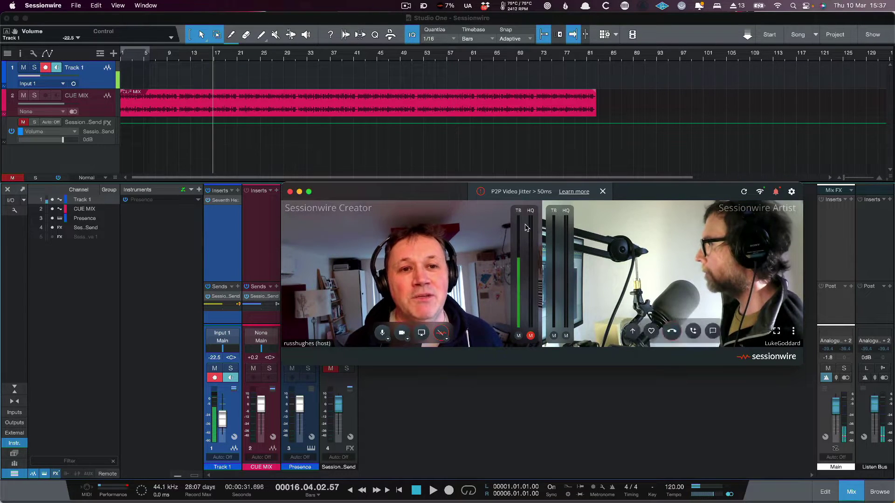
{"action": "left_click_drag", "start_coordinate": [425, 192], "coordinate": [412, 186]}
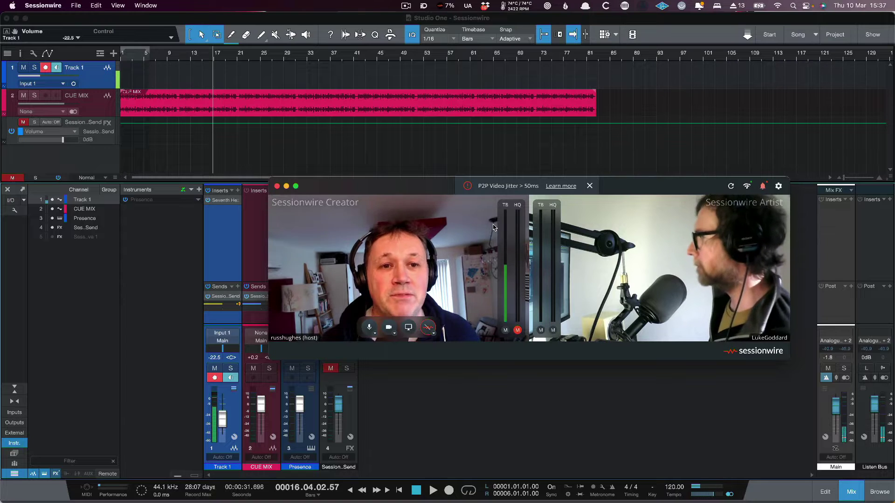
- Toggle the talkback mute off and on, unmute the HQ audio, and return to Studio One
{"action": "left_click", "coordinate": [506, 331]}
{"action": "left_click", "coordinate": [506, 330]}
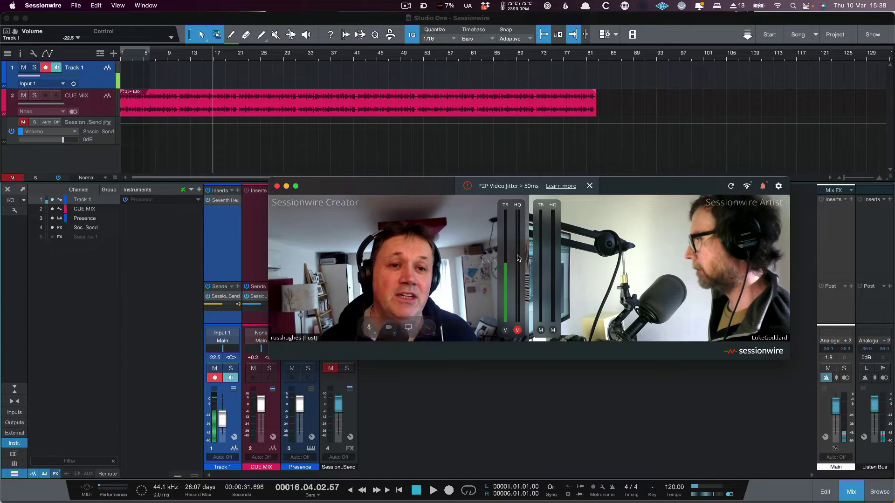
{"action": "left_click", "coordinate": [517, 331]}
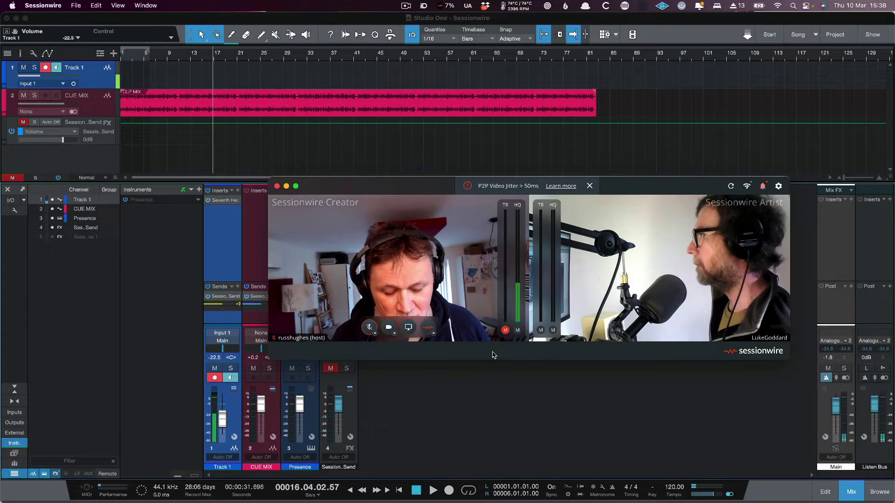
{"action": "left_click", "coordinate": [510, 397]}
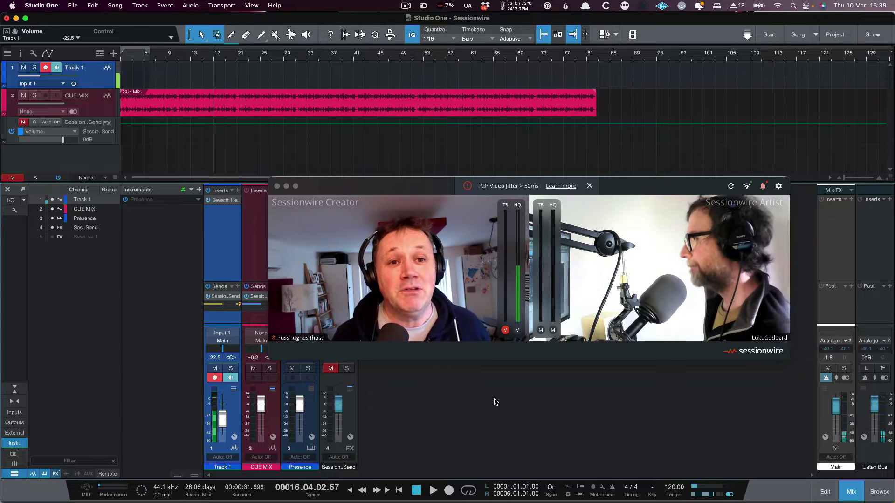
- Lower the call window slightly, then rewind Studio One to the song start and play
{"action": "left_click_drag", "start_coordinate": [630, 185], "coordinate": [652, 216]}
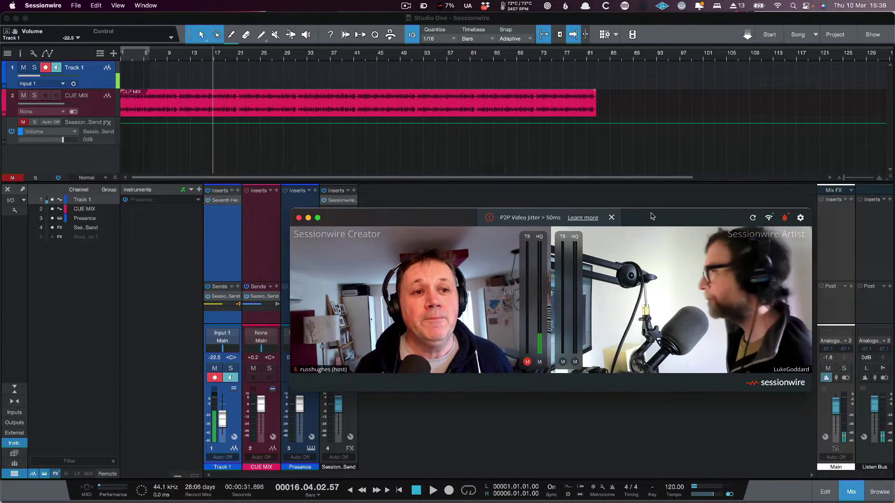
{"action": "left_click", "coordinate": [518, 420]}
{"action": "key", "text": "comma"}
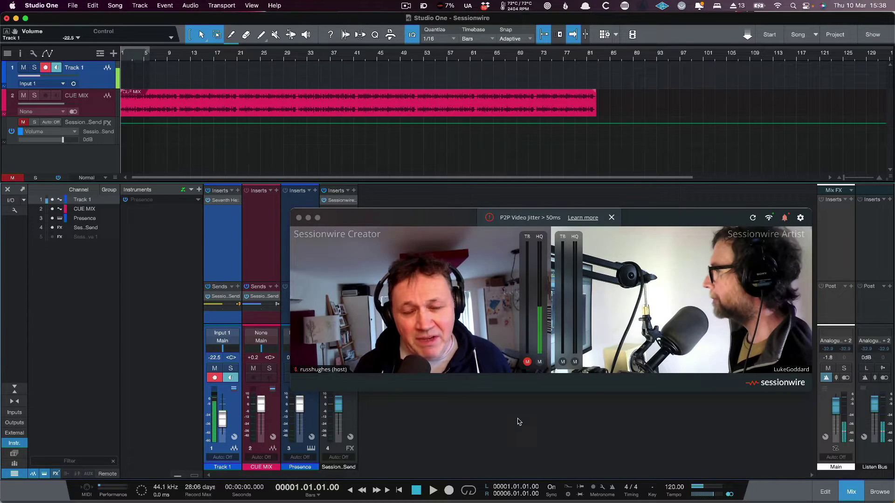
{"action": "key", "text": "space"}
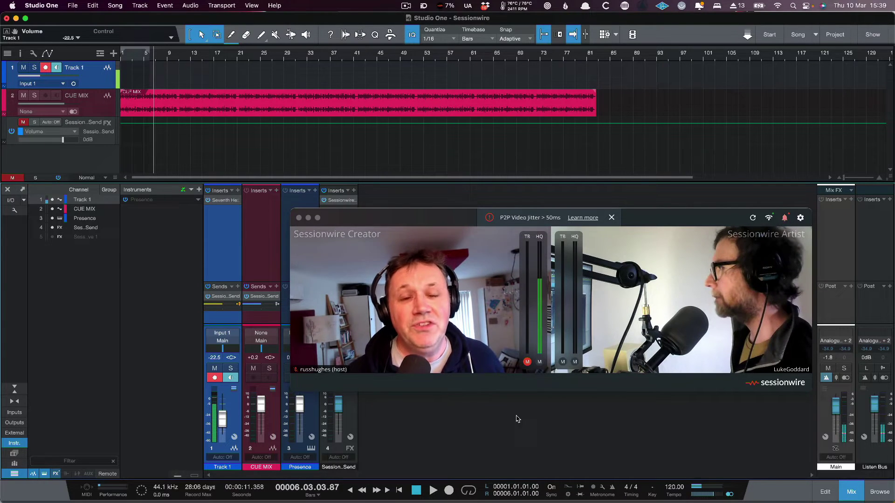
- Select the CUE MIX event and play it from the song start
{"action": "left_click", "coordinate": [455, 109]}
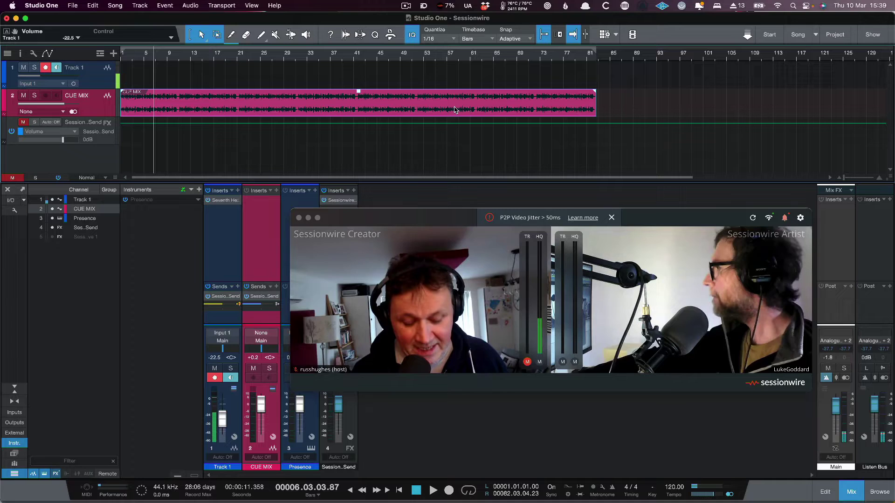
{"action": "key", "text": "Home"}
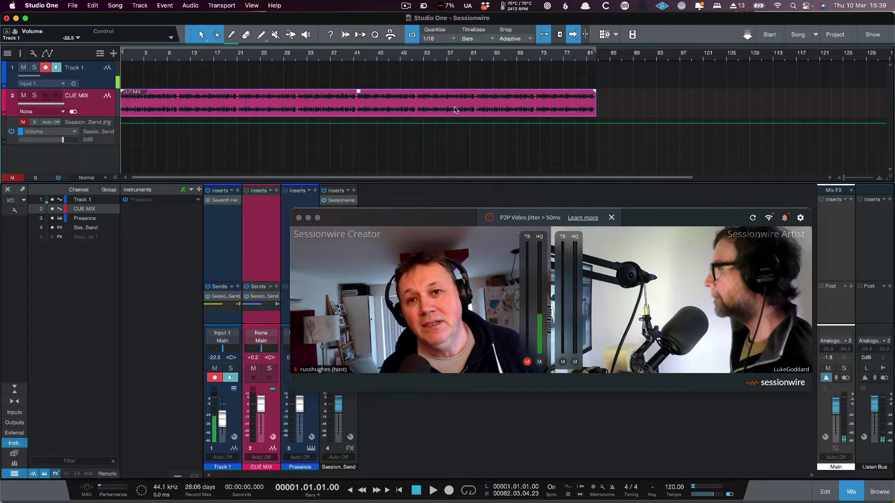
{"action": "key", "text": "space"}
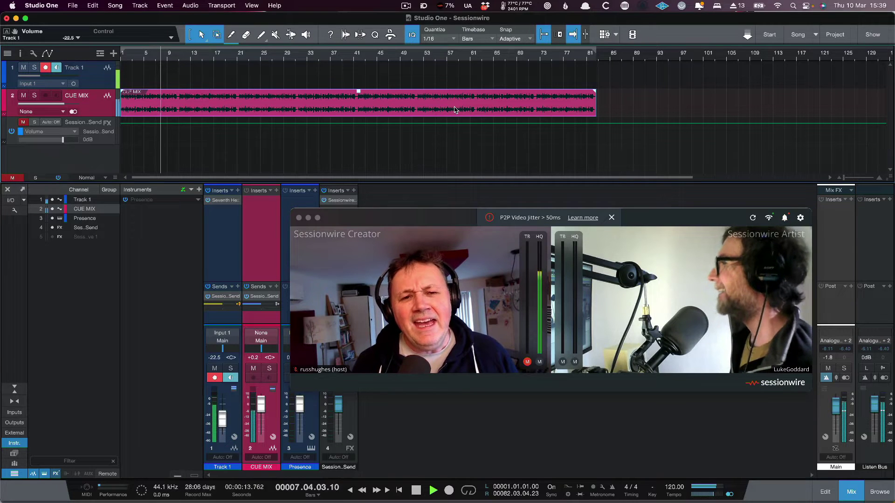
- Stop the Studio One playback at about 13.911 seconds
{"action": "key", "text": "space"}
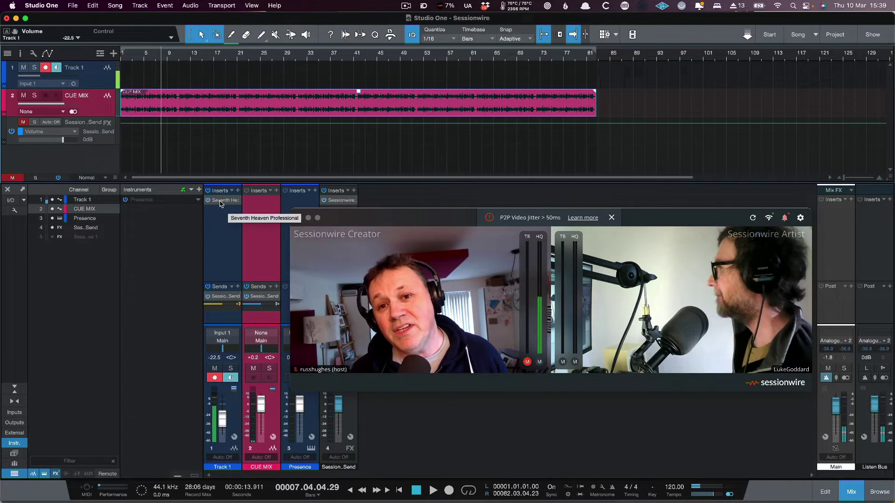
- Shift the call window right and click the Sessionwire insert on mixer channel 4
{"action": "left_click_drag", "start_coordinate": [336, 218], "coordinate": [411, 218]}
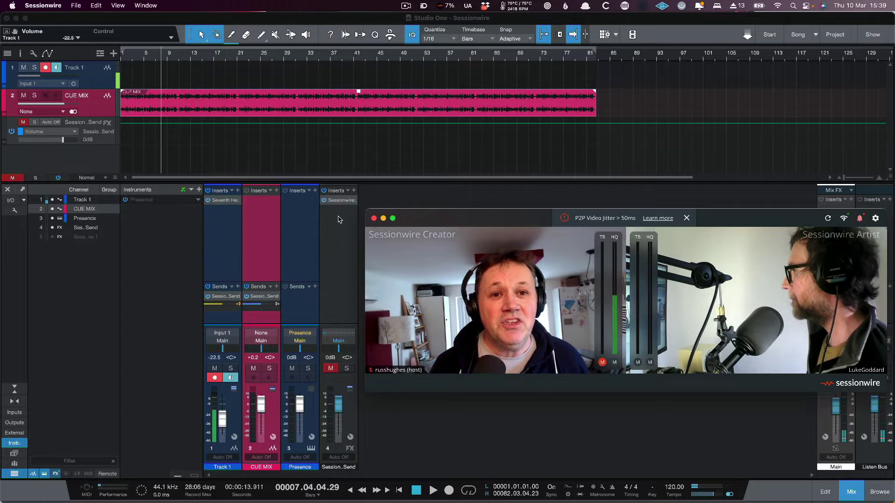
{"action": "left_click", "coordinate": [341, 201]}
- Open the Sessionwire Send plugin window and raise the sends, CUE MIX to +4.4, during playback
{"action": "left_click", "coordinate": [342, 201]}
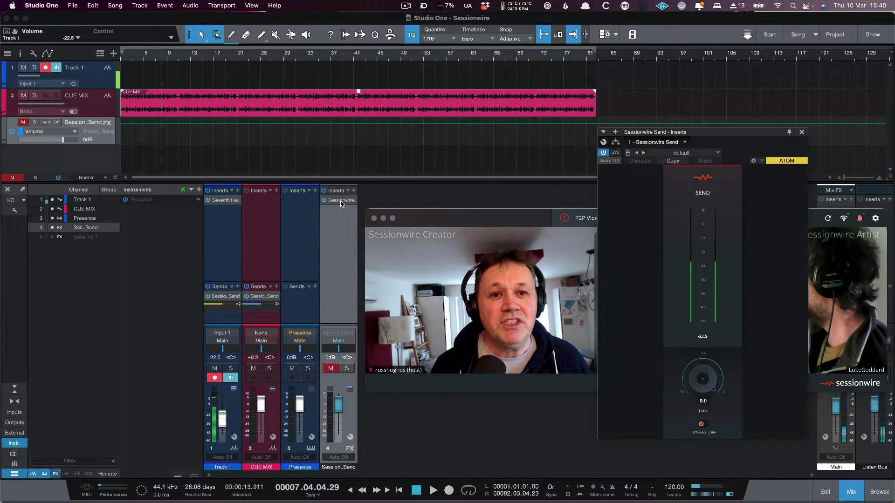
{"action": "left_click_drag", "start_coordinate": [695, 133], "coordinate": [600, 128]}
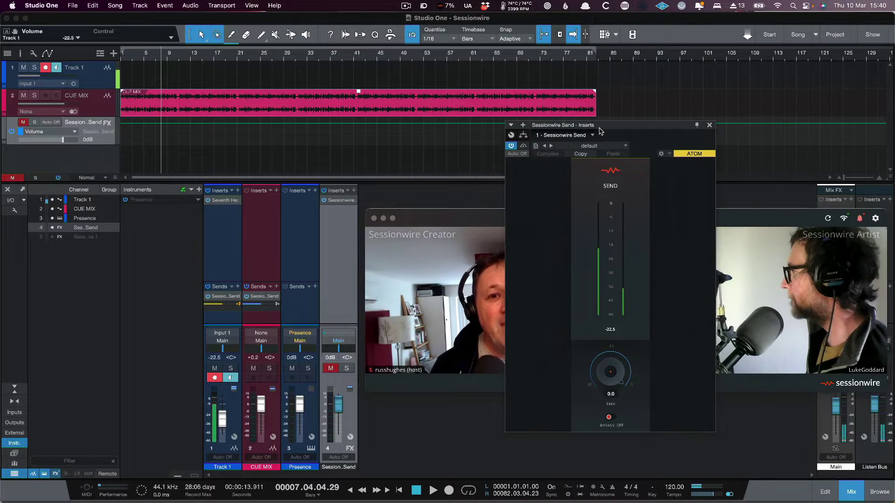
{"action": "left_click", "coordinate": [237, 303]}
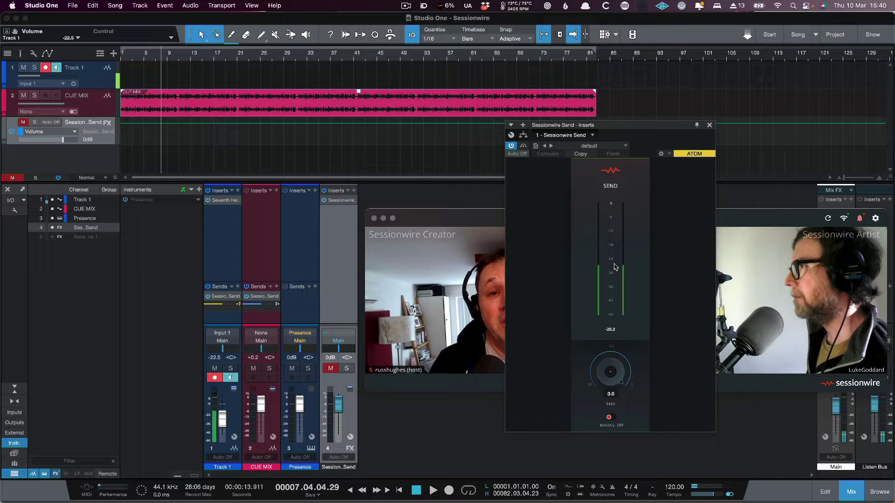
{"action": "key", "text": "space"}
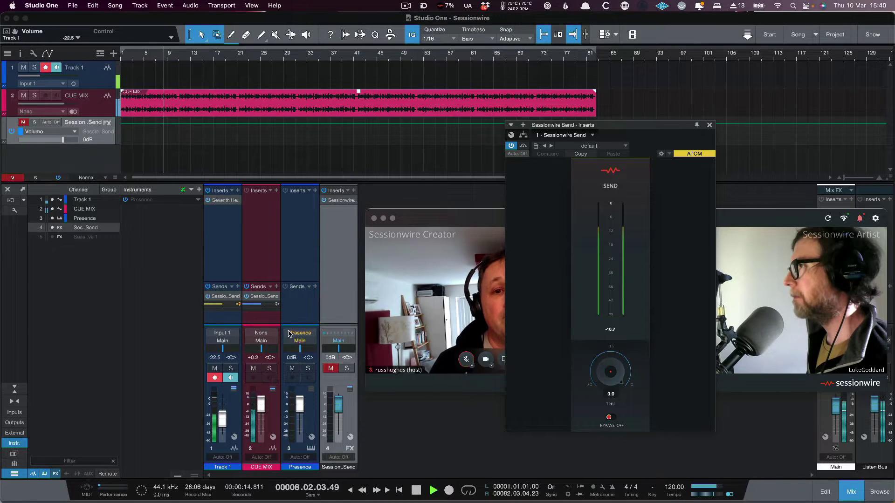
{"action": "mouse_move", "coordinate": [261, 307]}
{"action": "left_mouse_down"}
{"action": "mouse_move", "coordinate": [270, 308]}
{"action": "mouse_move", "coordinate": [259, 309]}
{"action": "left_mouse_up"}
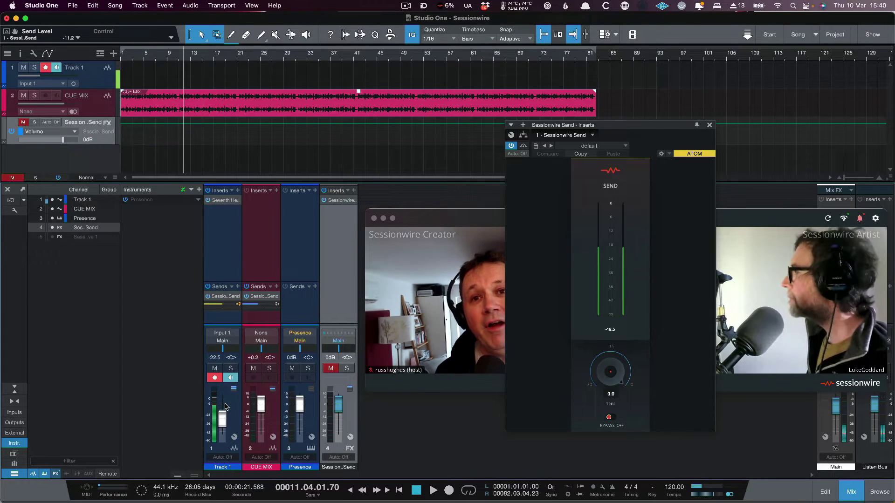
- Replay the session from the start, stop it, then bring the Sessionwire call window forward
{"action": "key", "text": "Home"}
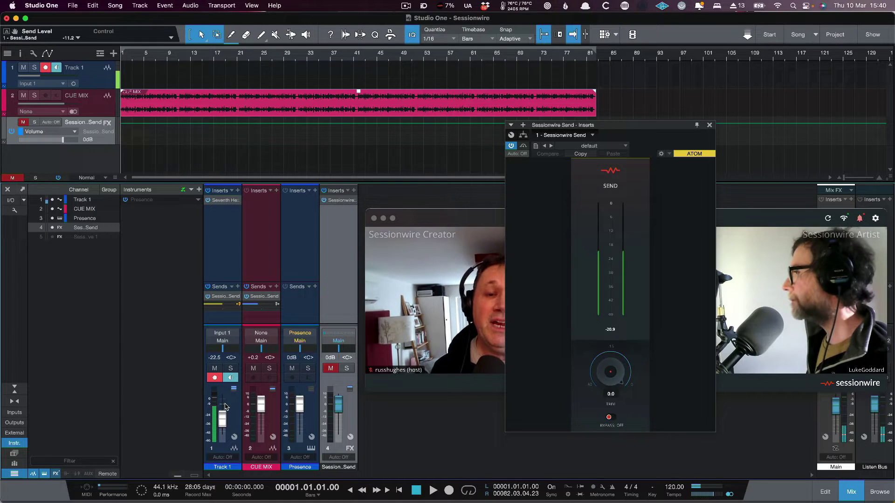
{"action": "key", "text": "space"}
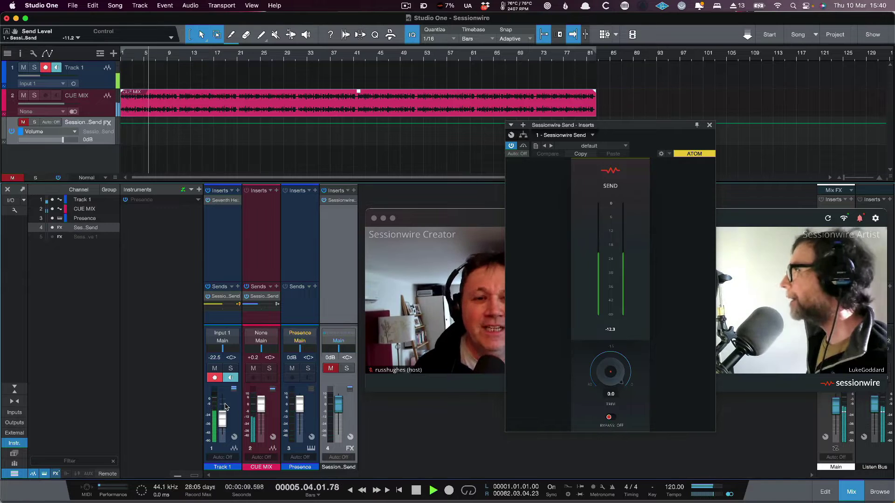
{"action": "key", "text": "space"}
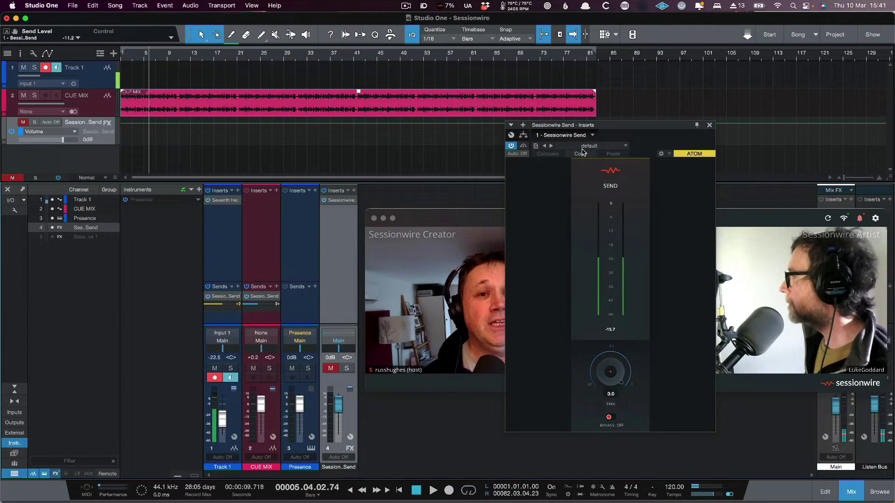
{"action": "left_click_drag", "start_coordinate": [615, 126], "coordinate": [584, 149]}
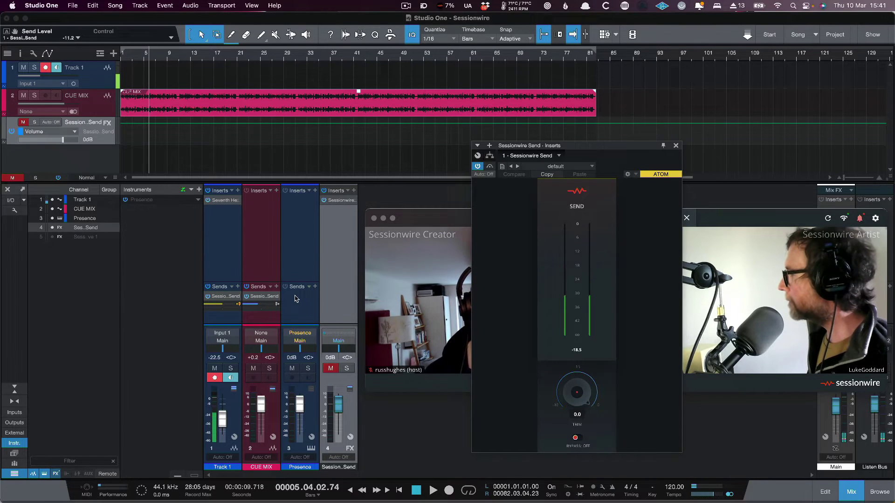
{"action": "left_click", "coordinate": [457, 220]}
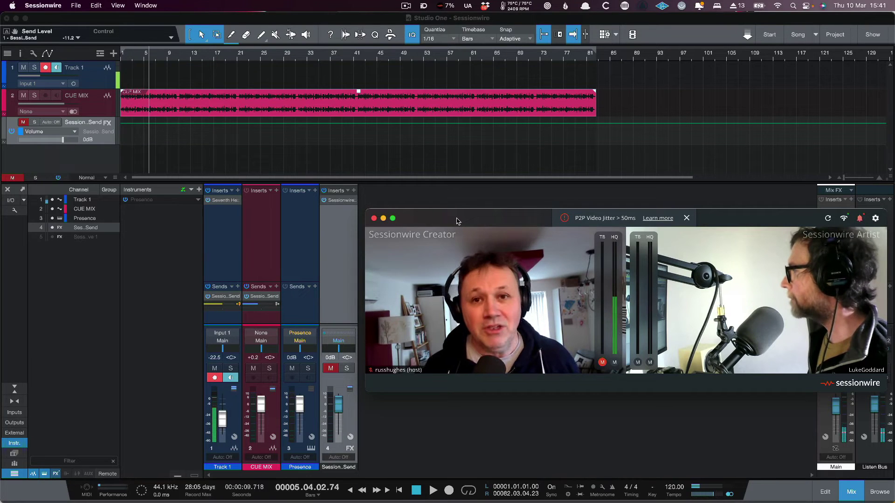
- Record a short vocal take on Track 1 from bar 1 to about bar 6
{"action": "key", "text": "super+Tab"}
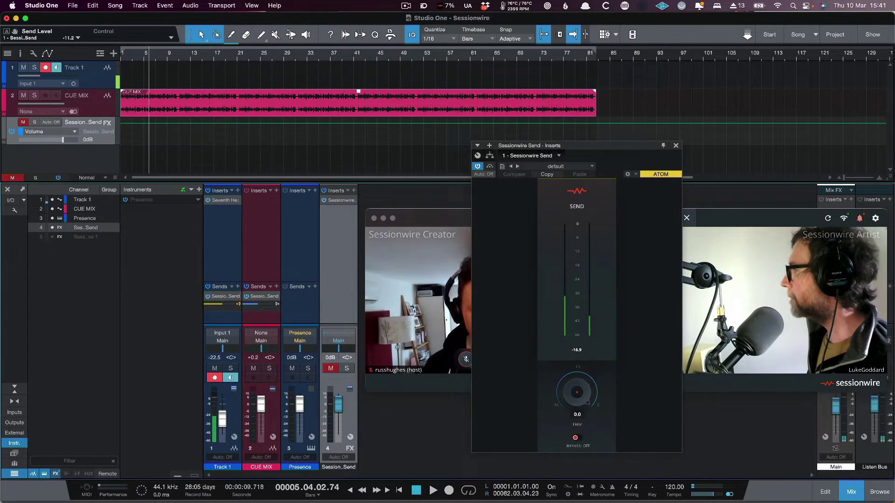
{"action": "key", "text": "Home"}
{"action": "key", "text": "space"}
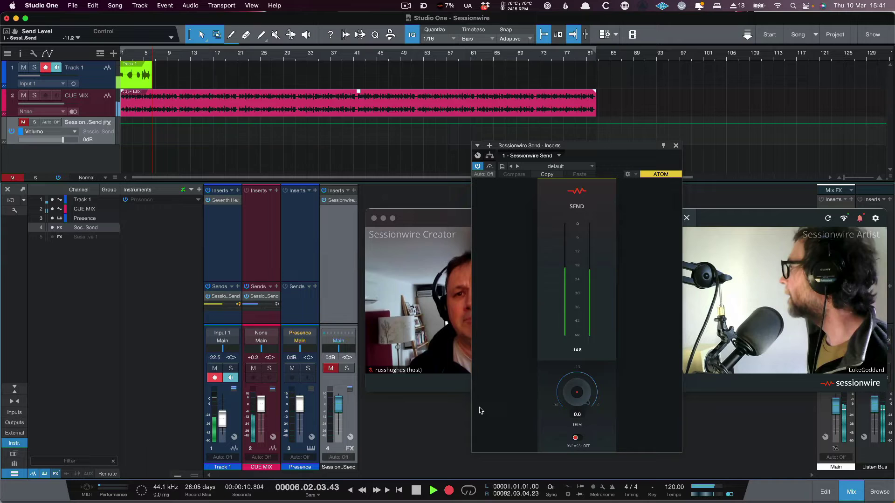
{"action": "key", "text": "space"}
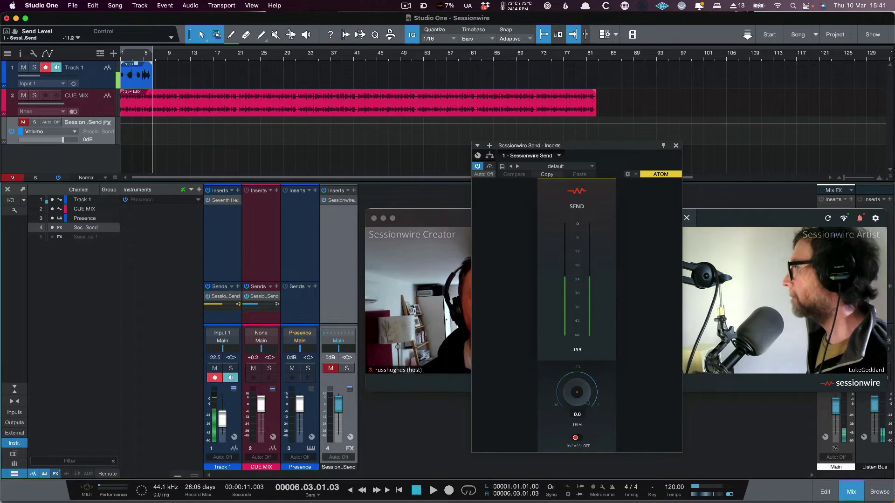
- Bring the Sessionwire call window in front of Studio One's plugin window
{"action": "left_click", "coordinate": [444, 219]}
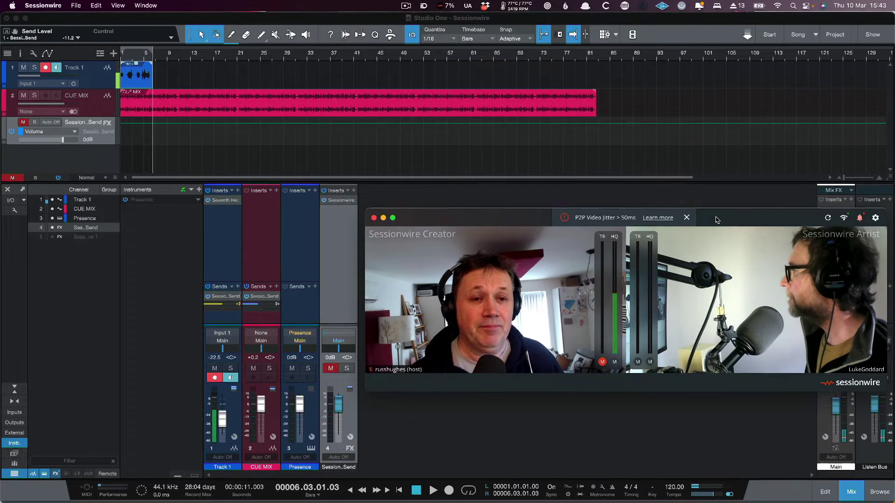
- Review the microphone, speaker and camera lists, then open the HQ audio source and destination list
{"action": "mouse_move", "coordinate": [499, 329]}
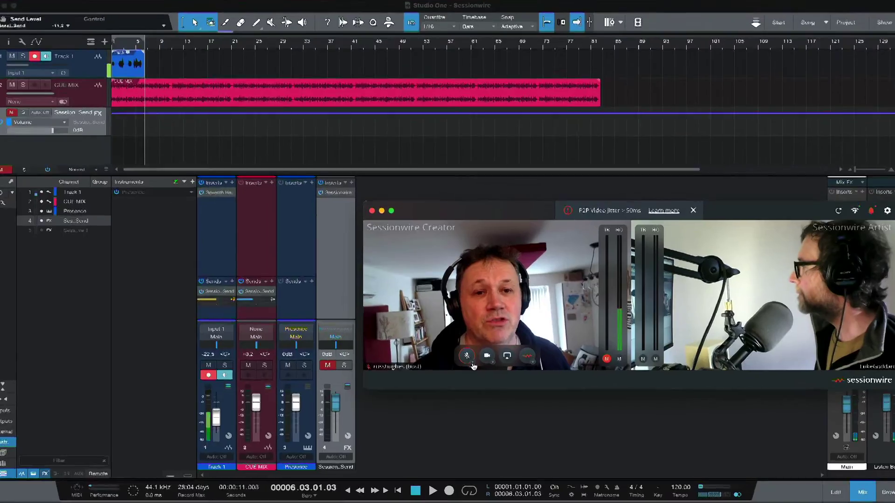
{"action": "left_click", "coordinate": [472, 367]}
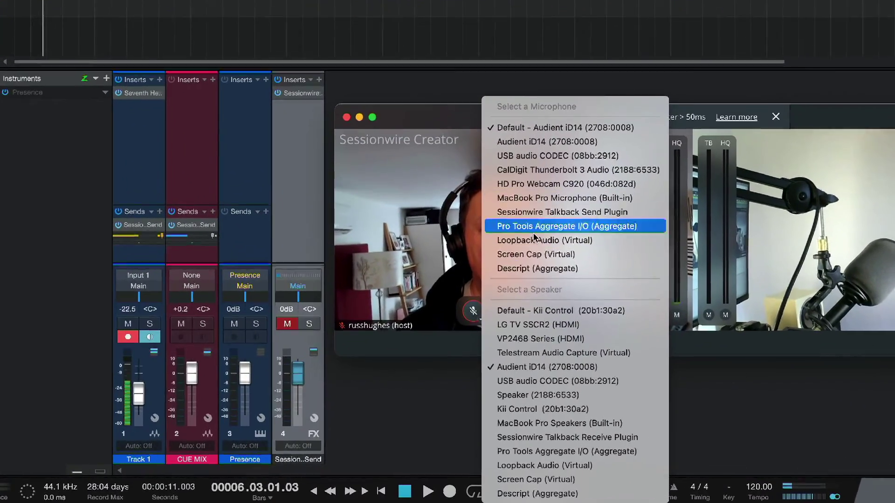
{"action": "left_click", "coordinate": [449, 204]}
{"action": "left_click", "coordinate": [508, 321]}
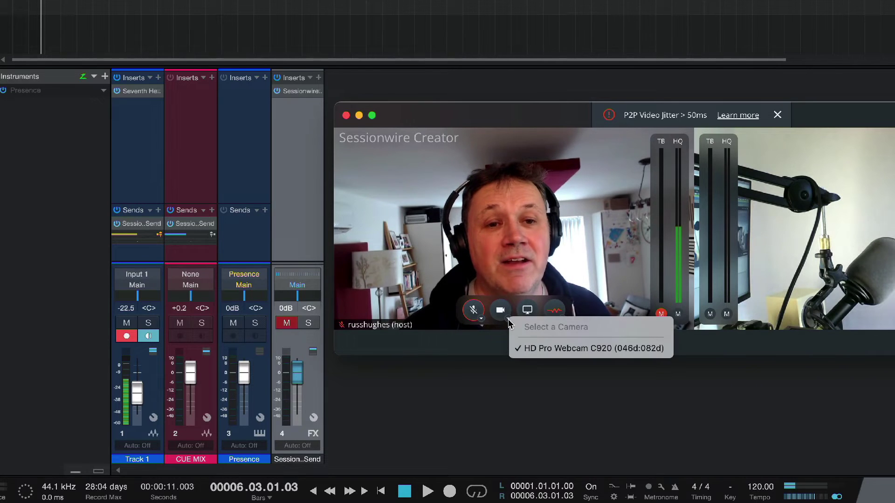
{"action": "left_click", "coordinate": [523, 246]}
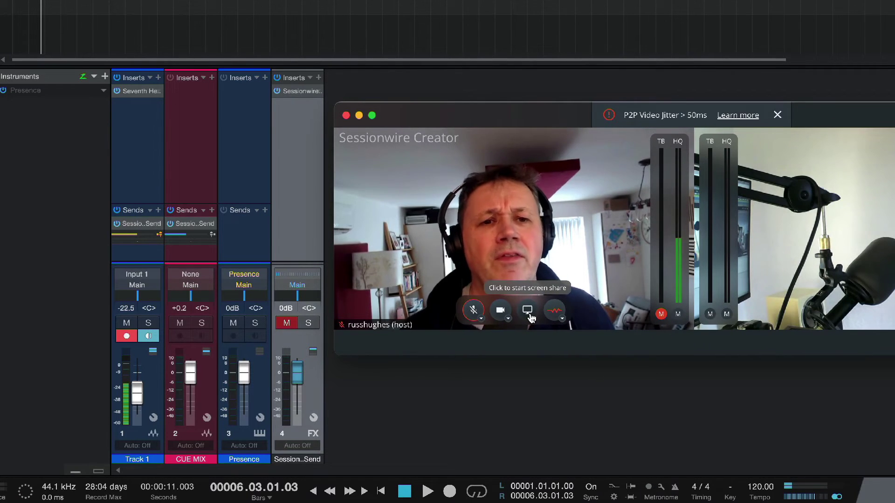
{"action": "left_click", "coordinate": [564, 321]}
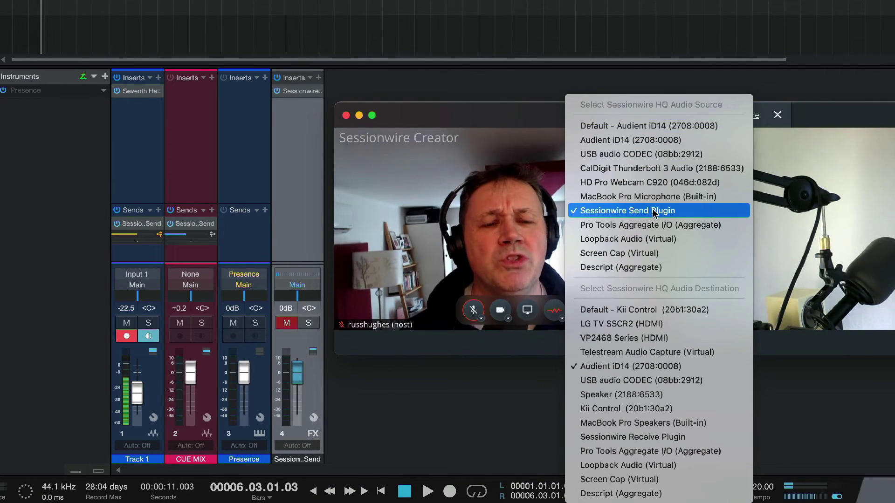
- Keep Audient iD14 as HQ destination, unmute Sessionwire talkback (TB), and mute local HQ audio
{"action": "left_click", "coordinate": [649, 369]}
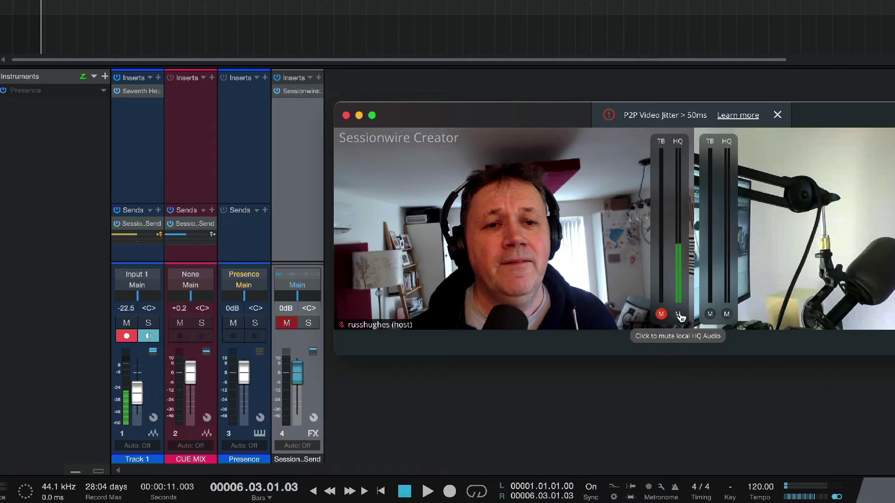
{"action": "left_click", "coordinate": [664, 315]}
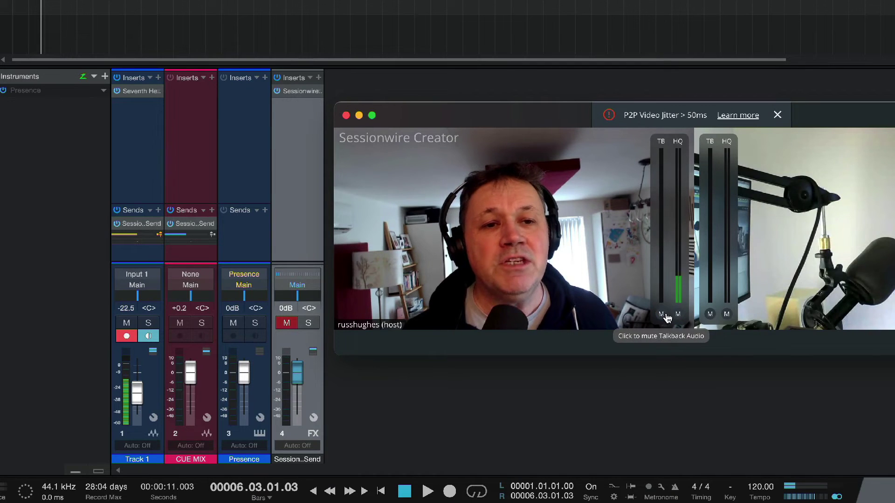
{"action": "left_click", "coordinate": [678, 315]}
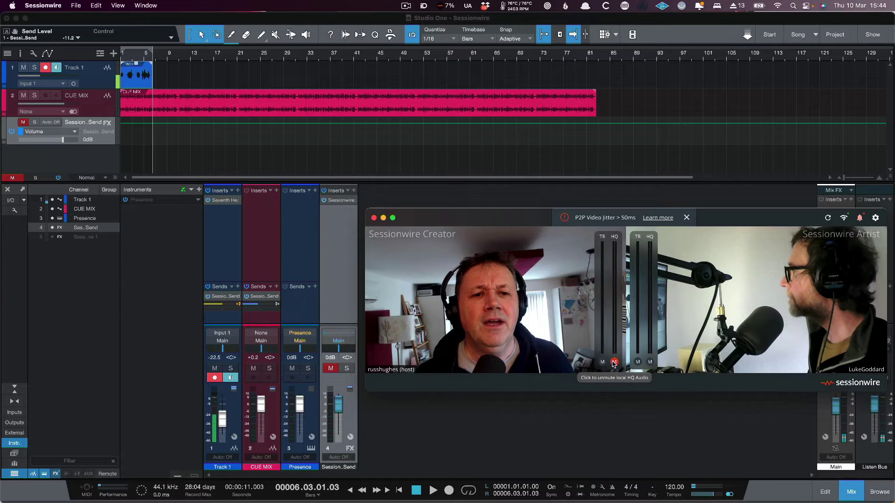
- Unmute the HQ meter so local audio shows level, and mute the TB talkback meter
{"action": "left_click", "coordinate": [614, 364]}
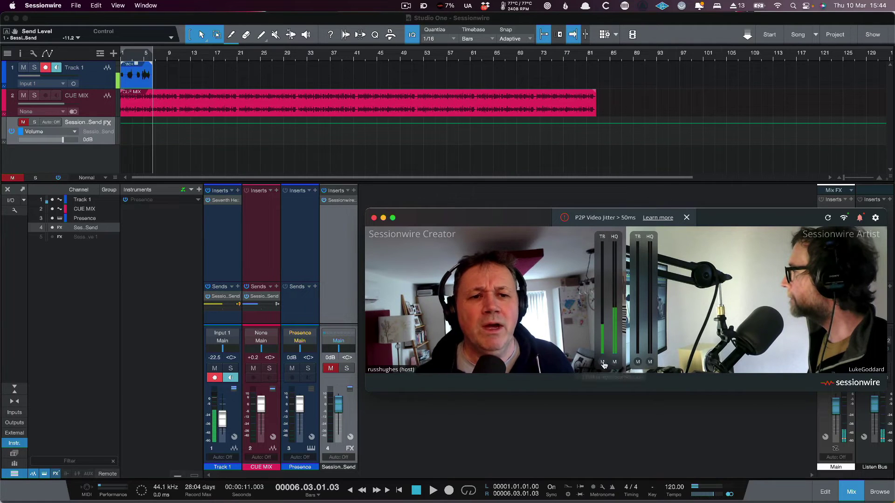
{"action": "left_click", "coordinate": [602, 362]}
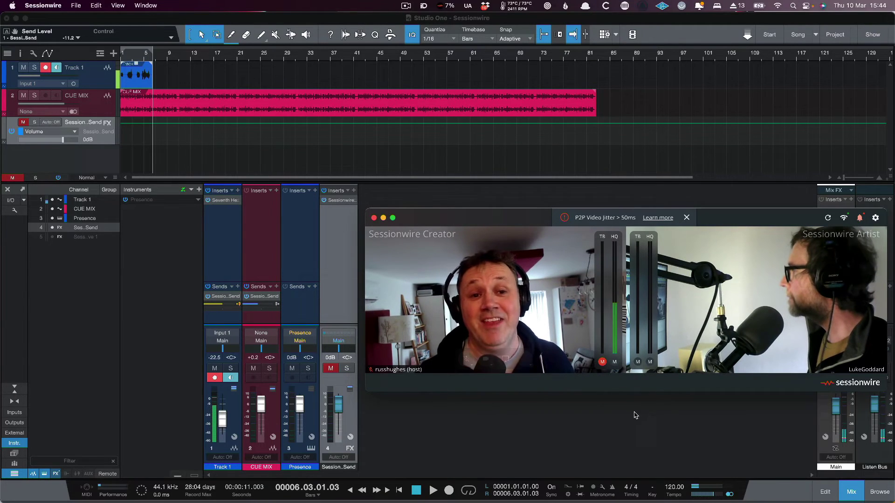